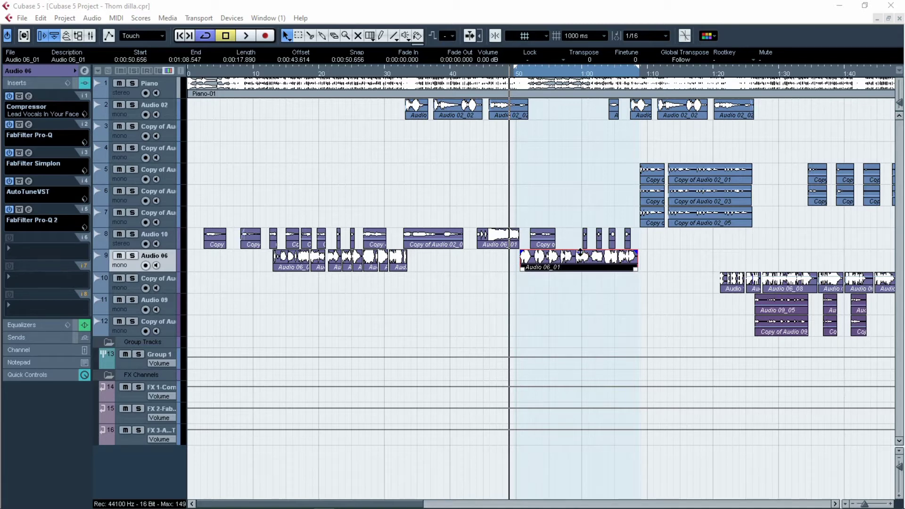
Step: Solo the Audio 06 vocal track and play it alone, then stop playback
{"action": "left_click", "coordinate": [132, 256]}
{"action": "key", "text": "space"}
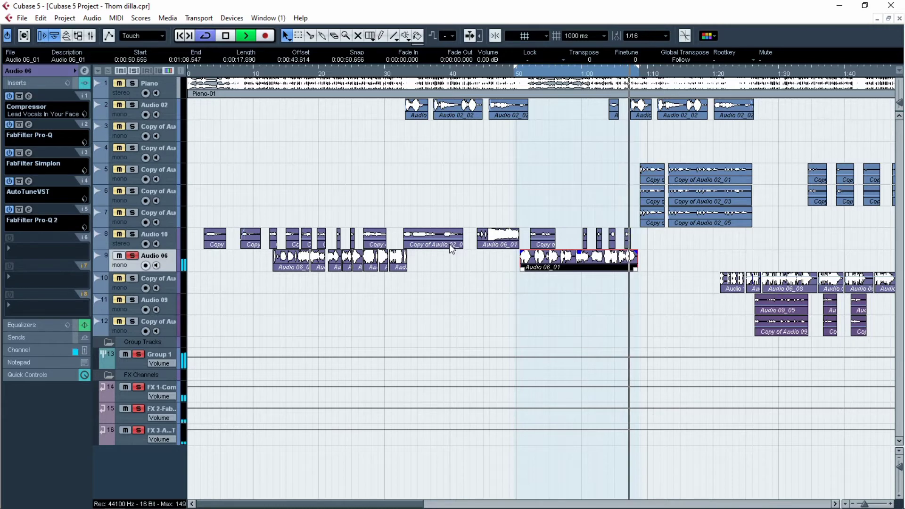
{"action": "key", "text": "space"}
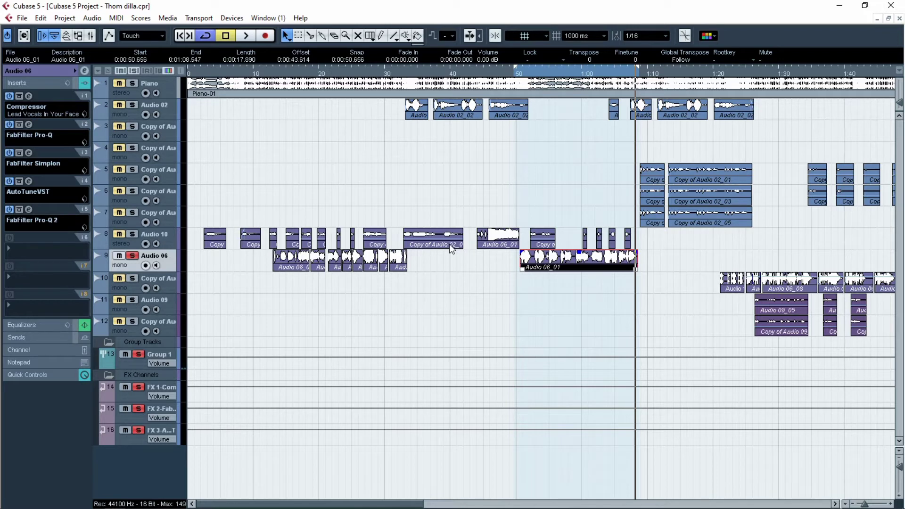
Step: Solo Piano with Audio 06, play both from mid-song, then reselect Audio 06_01
{"action": "left_click", "coordinate": [519, 76]}
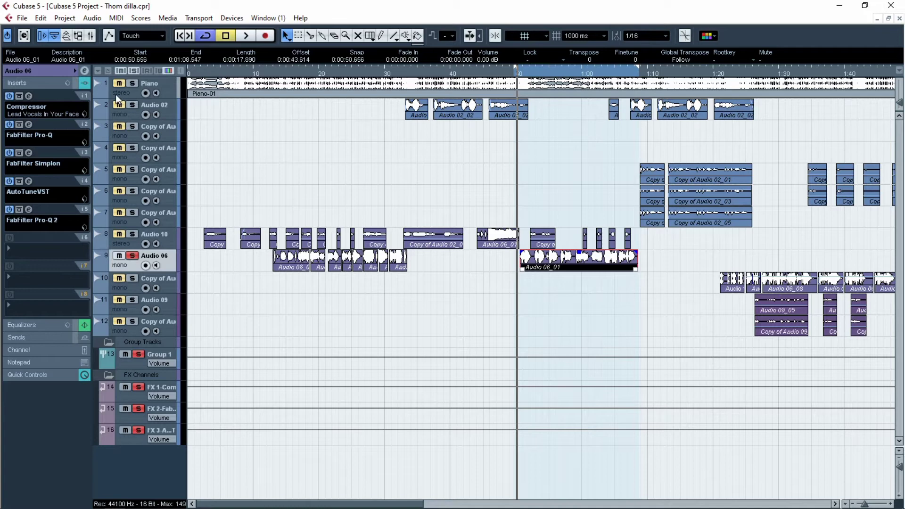
{"action": "left_click", "coordinate": [134, 83]}
{"action": "key", "text": "space"}
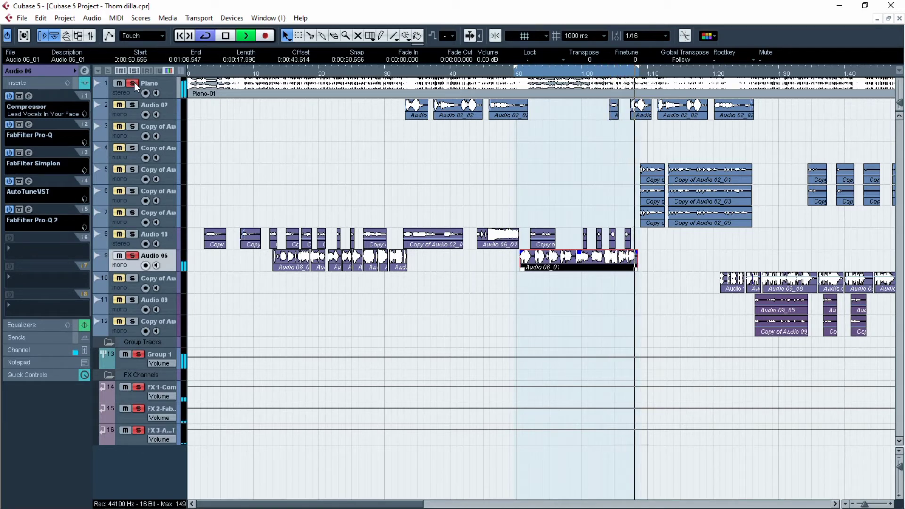
{"action": "key", "text": "space"}
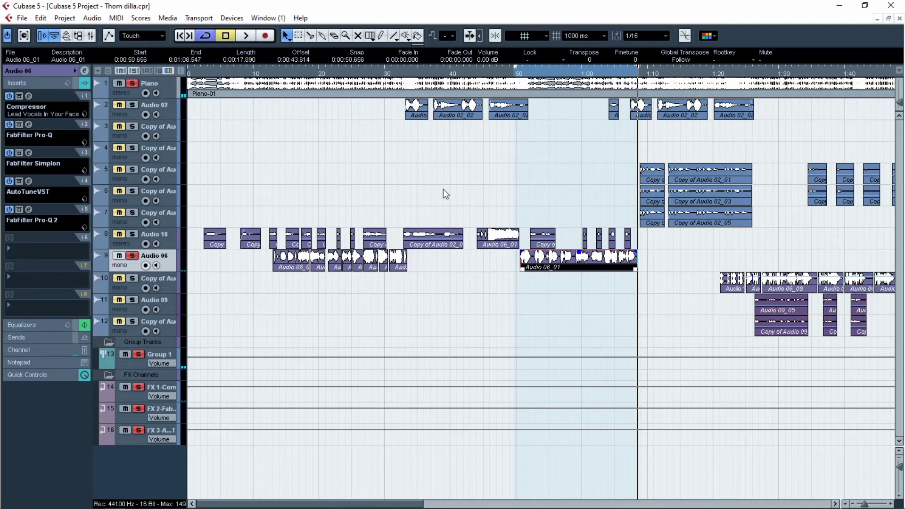
{"action": "left_click", "coordinate": [558, 151]}
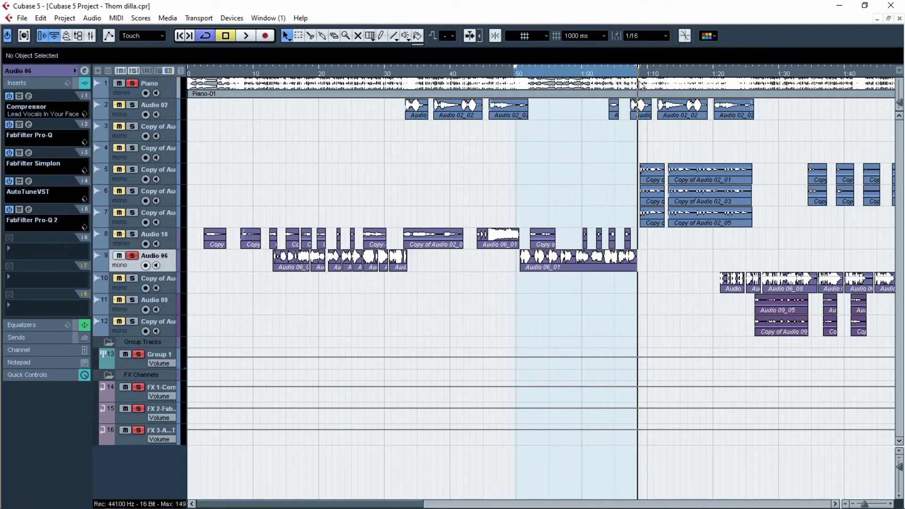
{"action": "left_click", "coordinate": [562, 262]}
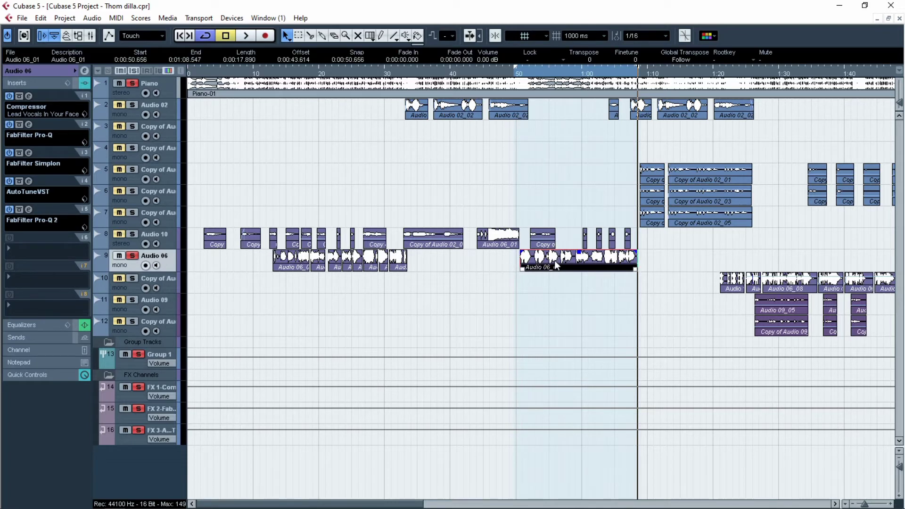
Step: Open Audio 06_01 in the Sample Editor and view its Definition, AudioWarp, then VariAudio segments
{"action": "double_click", "coordinate": [557, 265]}
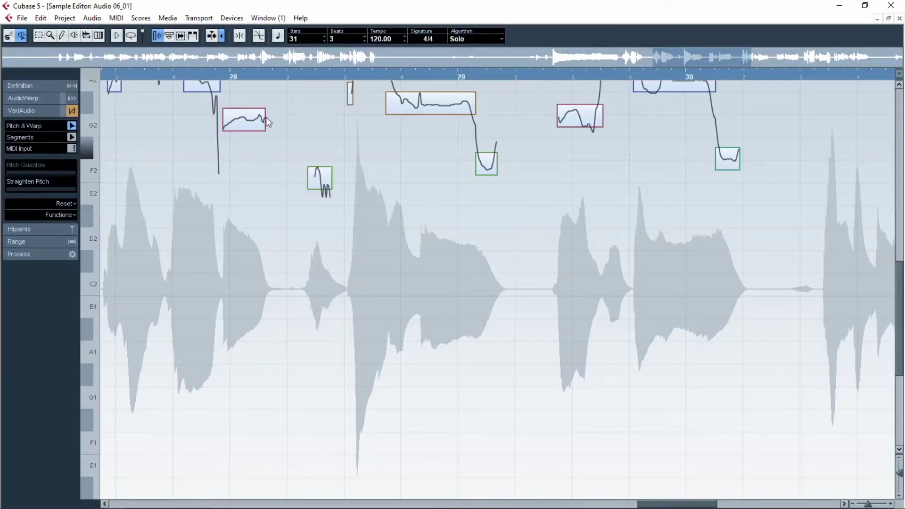
{"action": "left_click", "coordinate": [24, 84]}
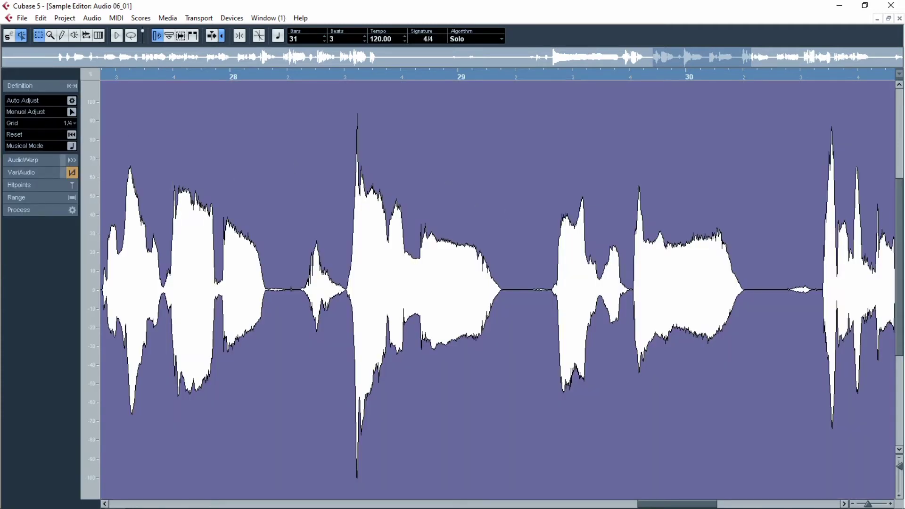
{"action": "left_click", "coordinate": [23, 159]}
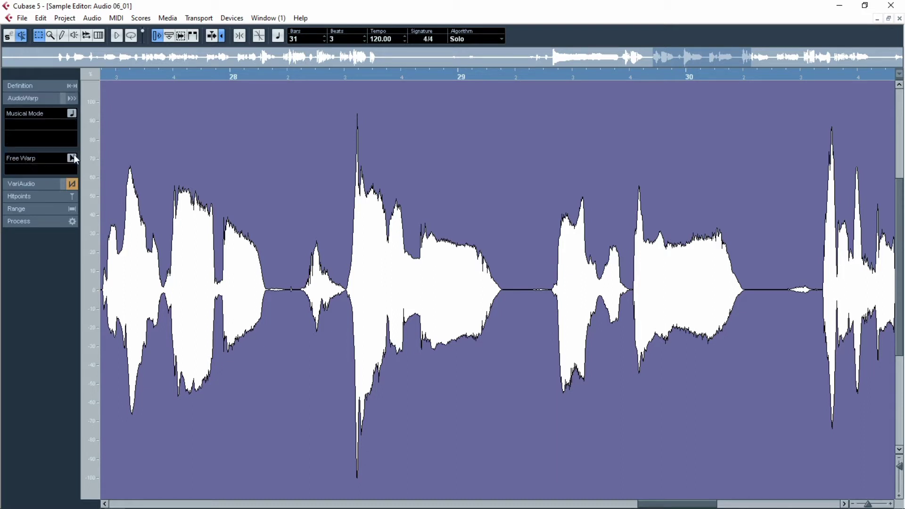
{"action": "left_click", "coordinate": [29, 186]}
{"action": "scroll", "coordinate": [220, 187], "scroll_direction": "up", "scroll_amount": 3}
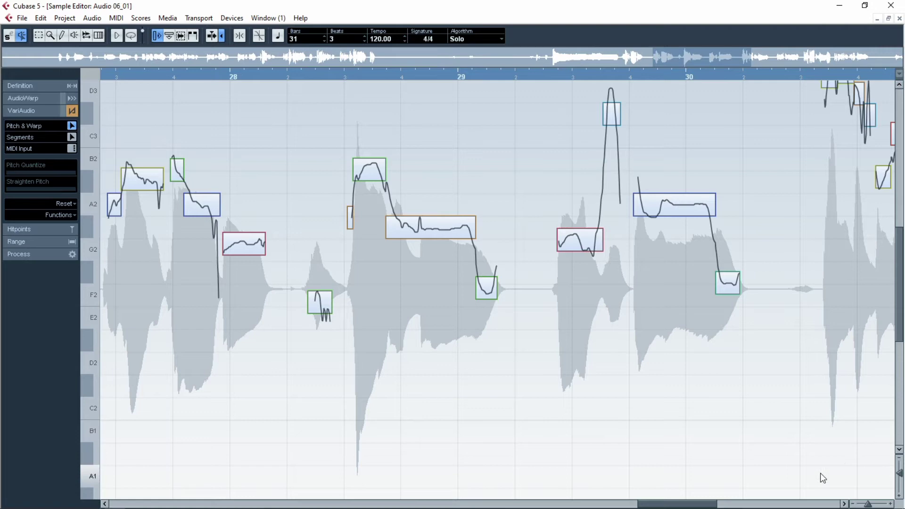
Step: Restore down the Sample Editor window, then move and resize it on the desktop
{"action": "left_click", "coordinate": [865, 5]}
{"action": "left_click_drag", "start_coordinate": [505, 10], "coordinate": [590, 13]}
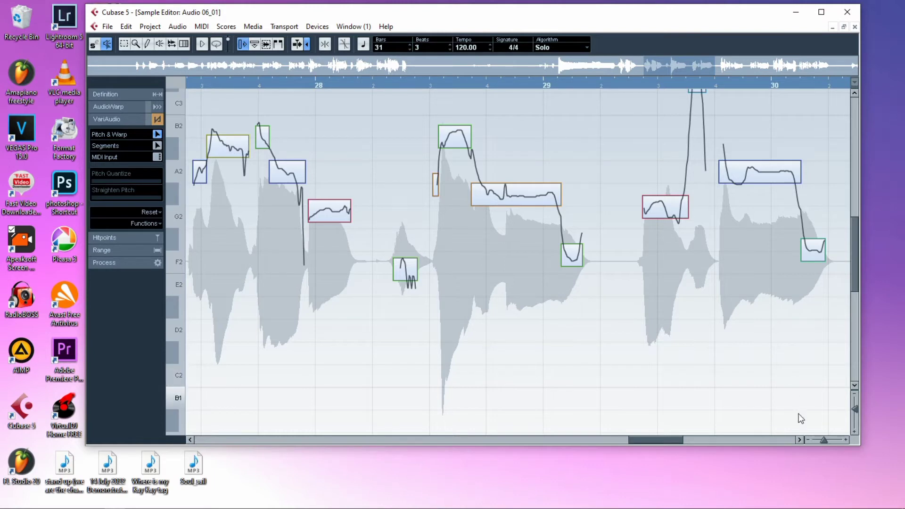
{"action": "mouse_move", "coordinate": [656, 441]}
{"action": "left_mouse_down"}
{"action": "mouse_move", "coordinate": [599, 438]}
{"action": "mouse_move", "coordinate": [639, 438]}
{"action": "left_mouse_up"}
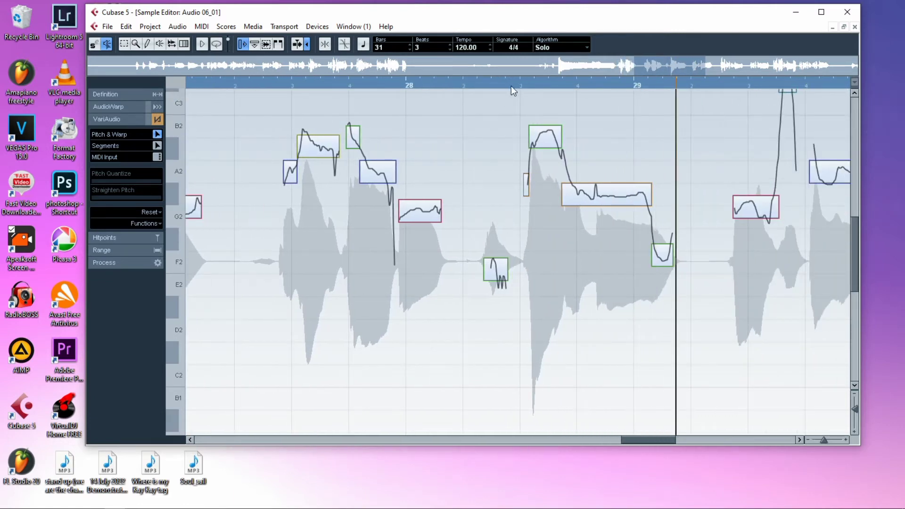
Step: Play from bar 28 and move the G#2 note before bar 29 to A2, then G2
{"action": "left_click", "coordinate": [451, 86]}
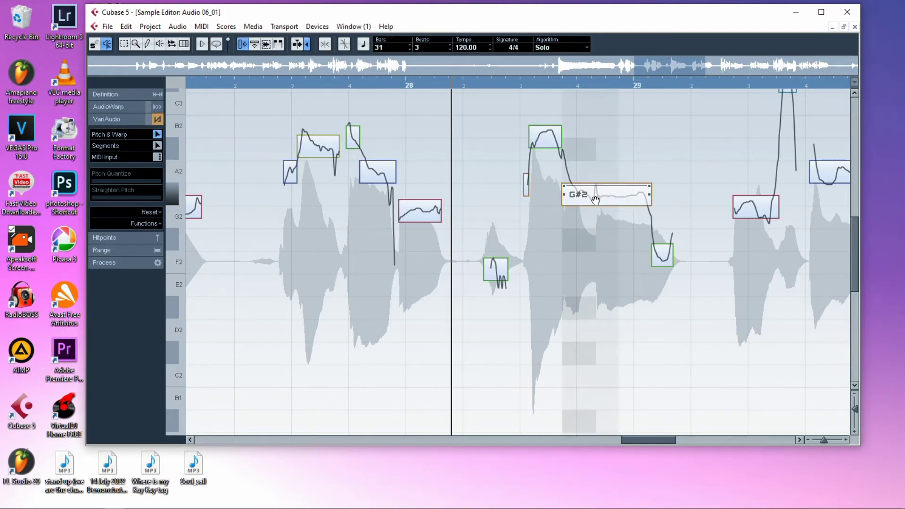
{"action": "key", "text": "space"}
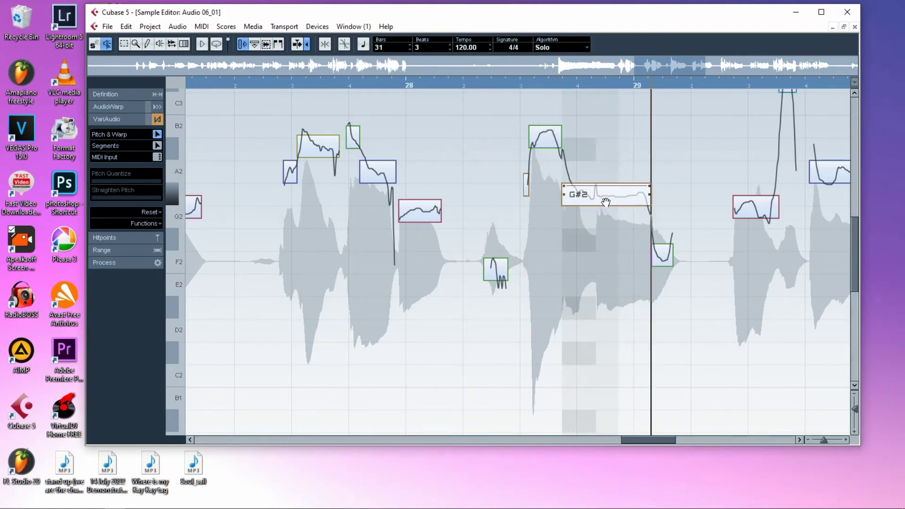
{"action": "left_click_drag", "start_coordinate": [606, 201], "coordinate": [606, 181]}
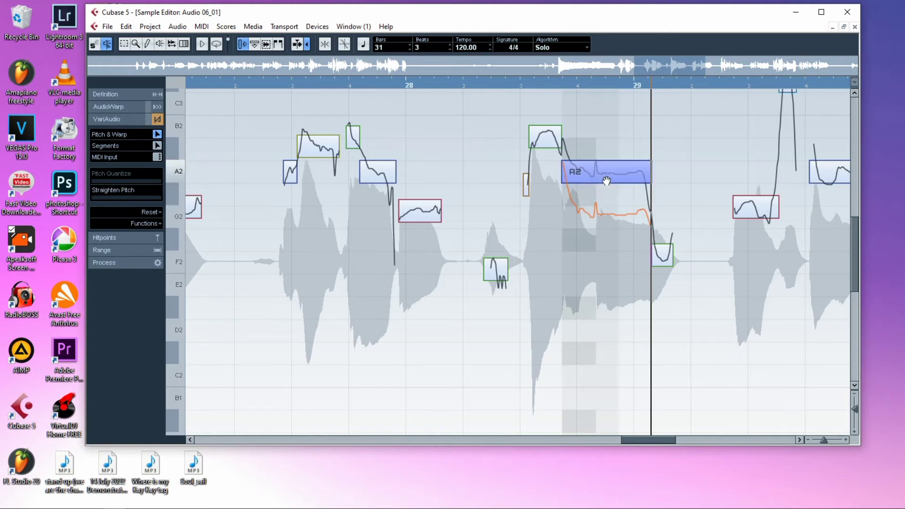
{"action": "left_click", "coordinate": [515, 85]}
{"action": "key", "text": "space"}
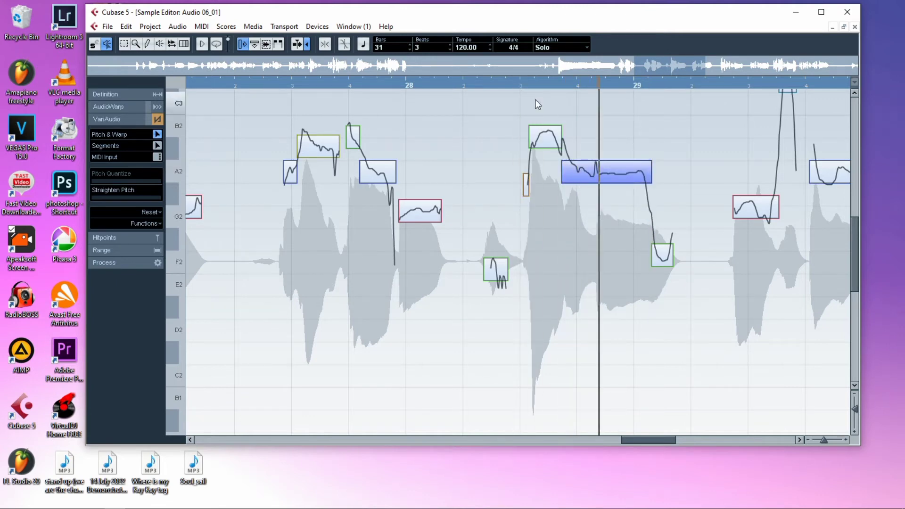
{"action": "left_click_drag", "start_coordinate": [609, 178], "coordinate": [605, 226]}
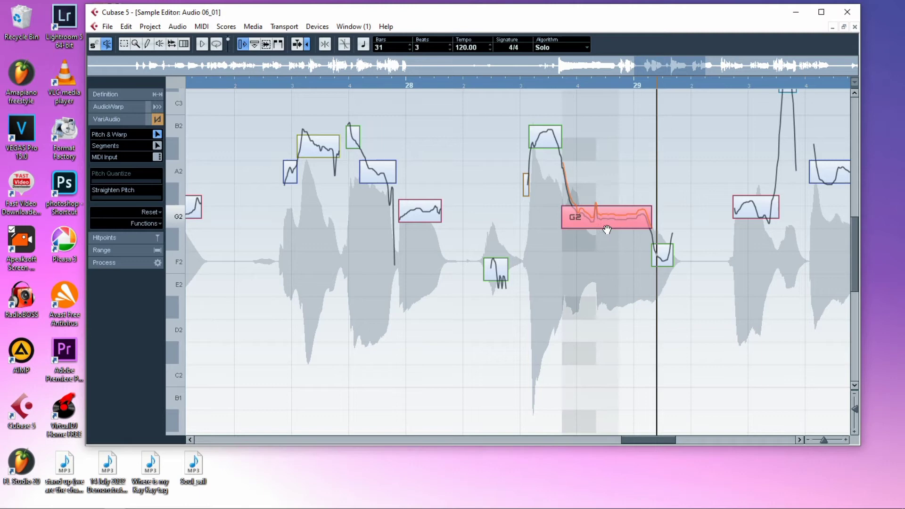
{"action": "left_click", "coordinate": [480, 87]}
{"action": "key", "text": "space"}
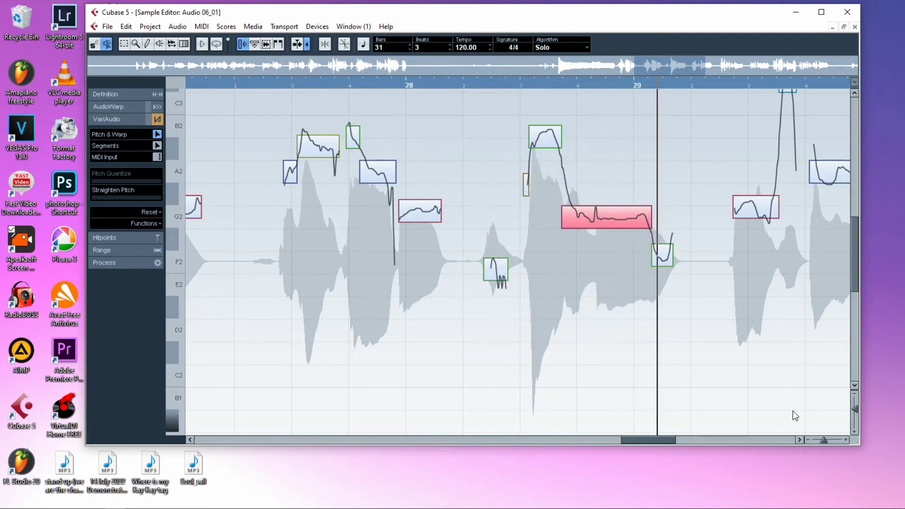
Step: Scroll forward and lower the note near bar 30 to G2, replaying to check it
{"action": "left_click", "coordinate": [796, 440]}
{"action": "left_click", "coordinate": [796, 439]}
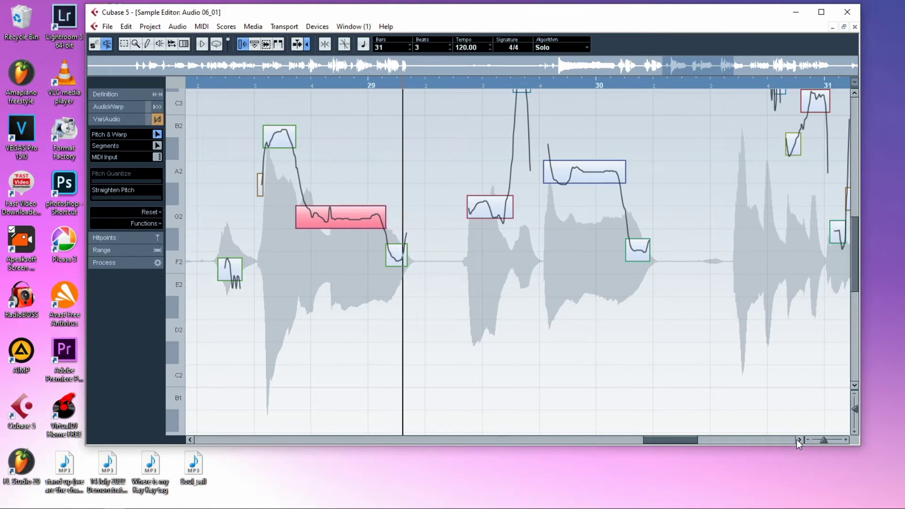
{"action": "left_click", "coordinate": [798, 439]}
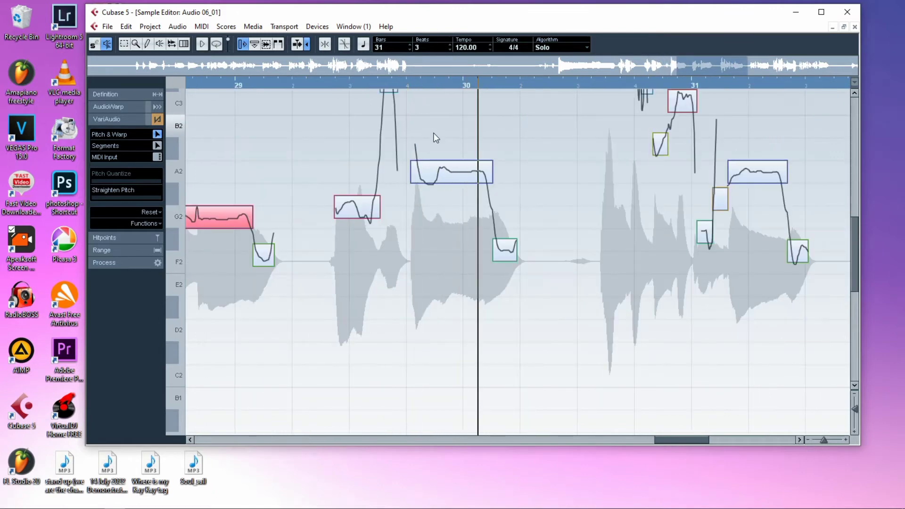
{"action": "left_click_drag", "start_coordinate": [450, 179], "coordinate": [450, 204]}
{"action": "left_click", "coordinate": [324, 86]}
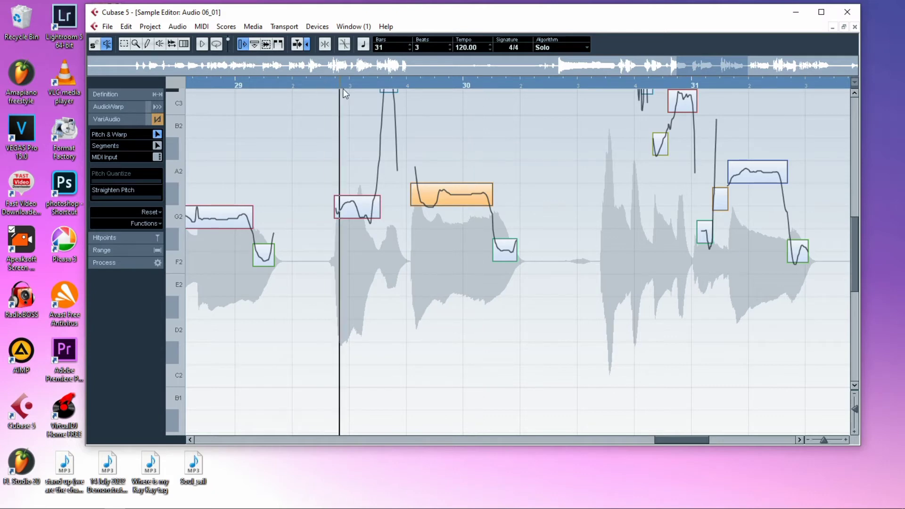
{"action": "mouse_move", "coordinate": [451, 203]}
{"action": "left_mouse_down"}
{"action": "mouse_move", "coordinate": [461, 197]}
{"action": "mouse_move", "coordinate": [452, 218]}
{"action": "left_mouse_up"}
{"action": "left_click", "coordinate": [324, 84]}
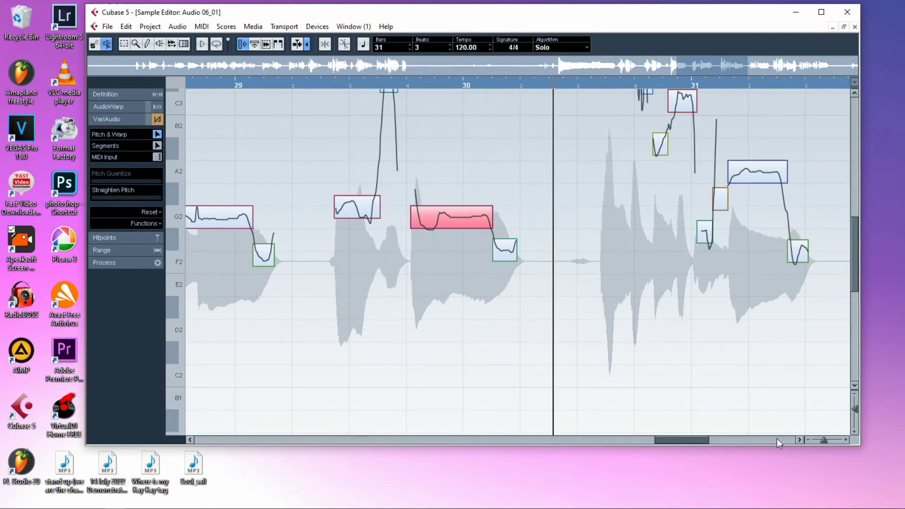
Step: Lower the sustained A2 notes in bars 31 and 32 to G2, replaying each correction
{"action": "left_click", "coordinate": [797, 439]}
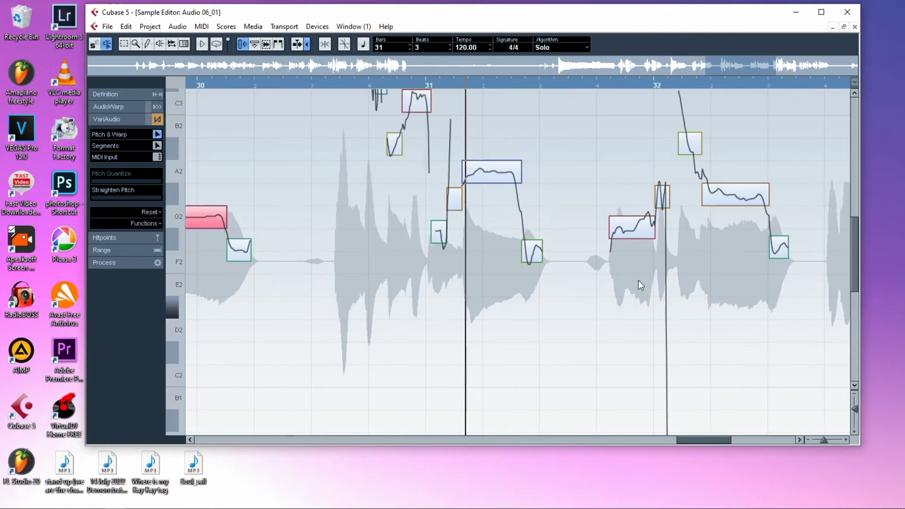
{"action": "left_click_drag", "start_coordinate": [490, 173], "coordinate": [484, 228]}
{"action": "left_click", "coordinate": [323, 83]}
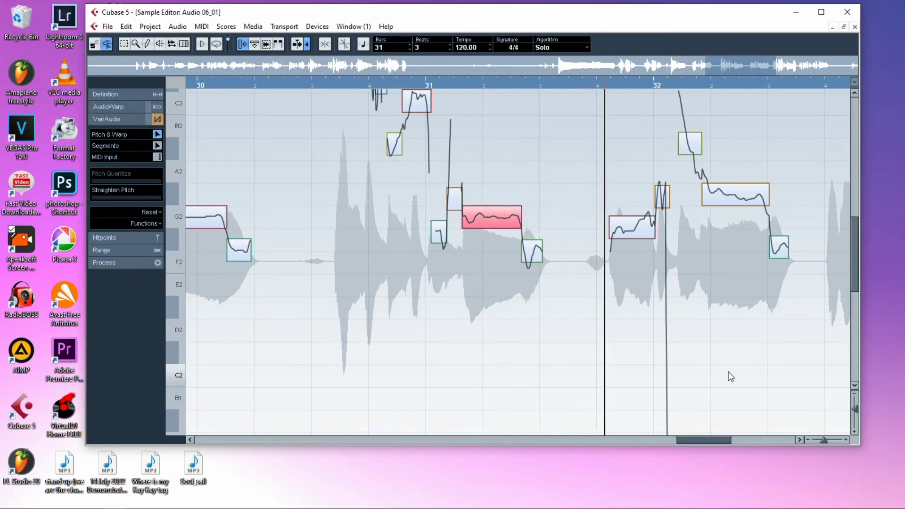
{"action": "left_click_drag", "start_coordinate": [731, 199], "coordinate": [732, 222]}
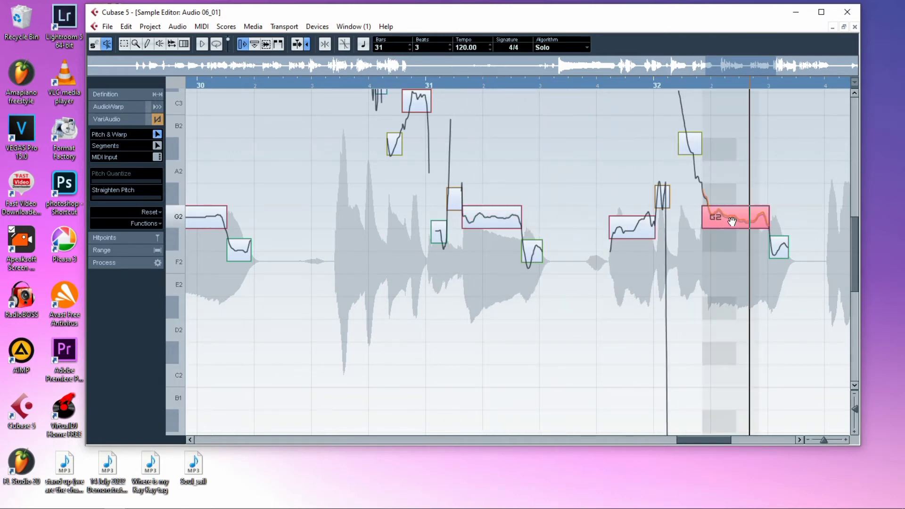
{"action": "left_click", "coordinate": [559, 83]}
{"action": "left_click", "coordinate": [570, 85]}
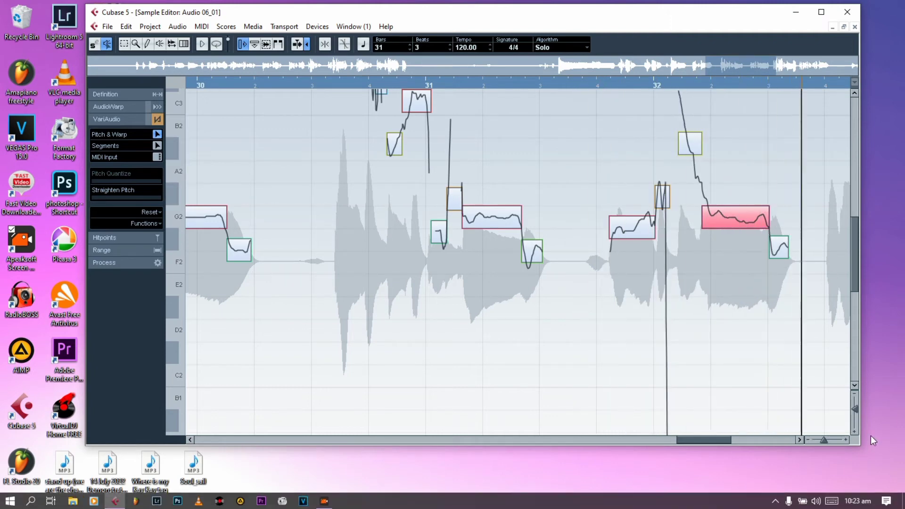
{"action": "left_click", "coordinate": [799, 440]}
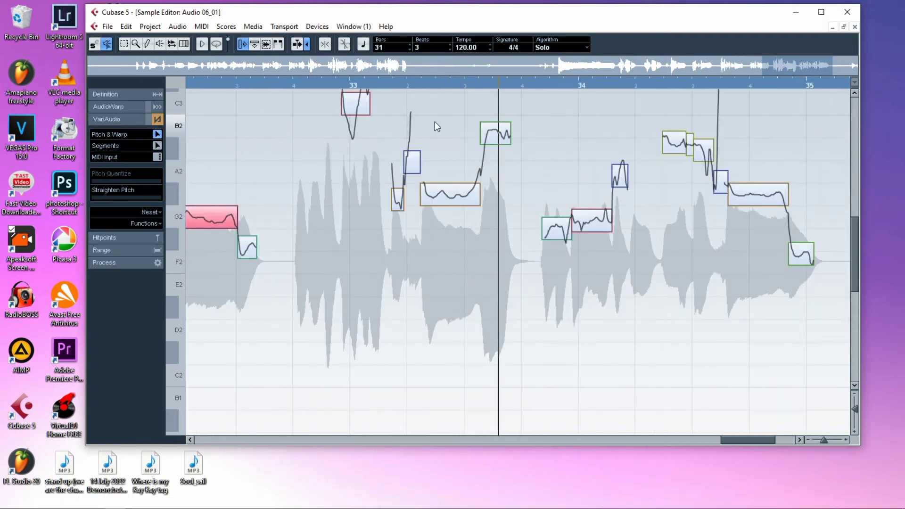
Step: Lower the G#2 notes in bars 33 and 34 to G2, replaying from bar 33
{"action": "left_click", "coordinate": [451, 197]}
{"action": "left_click_drag", "start_coordinate": [451, 198], "coordinate": [449, 222]}
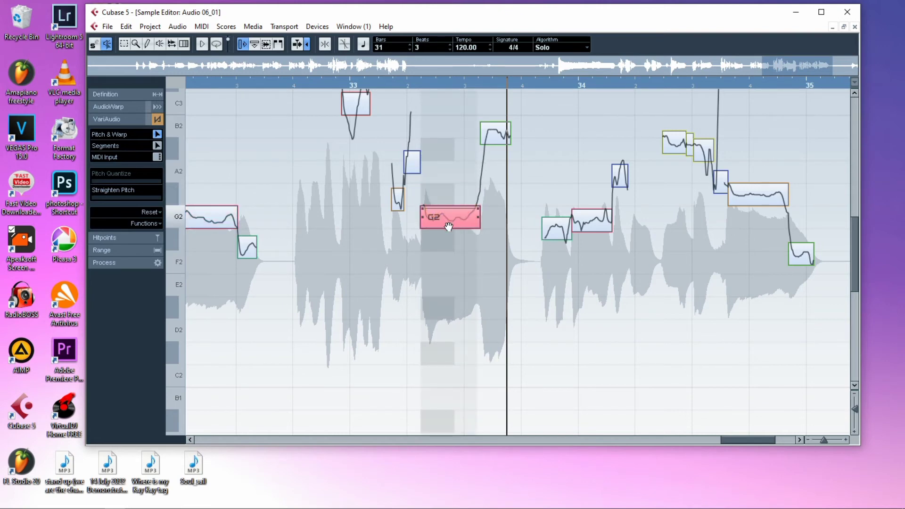
{"action": "left_click", "coordinate": [356, 85]}
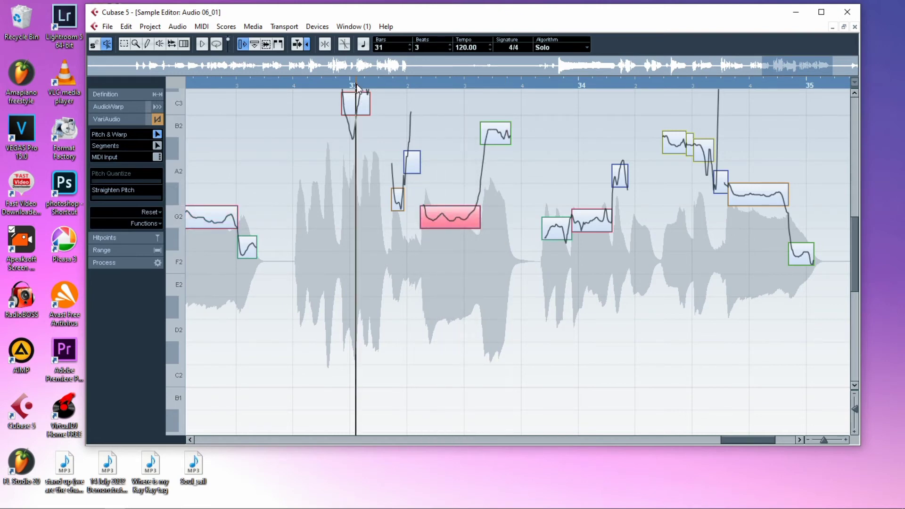
{"action": "key", "text": "space"}
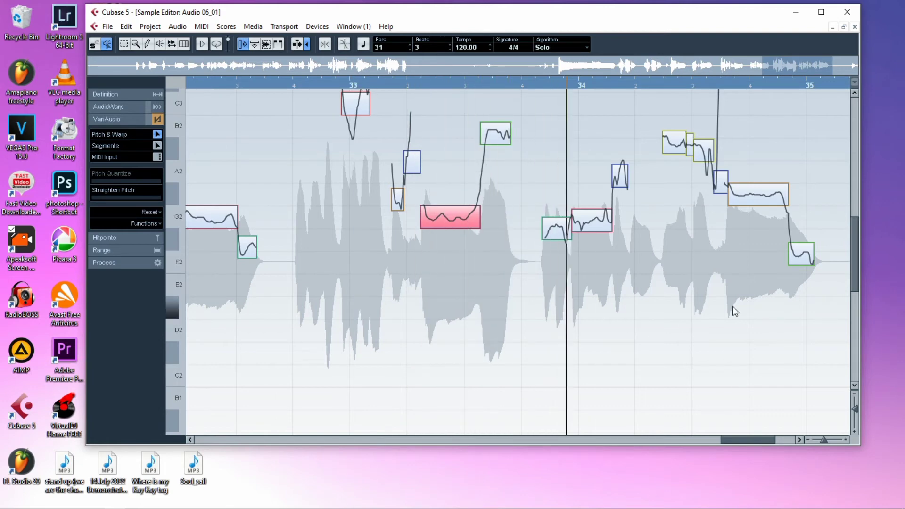
{"action": "left_click", "coordinate": [767, 202]}
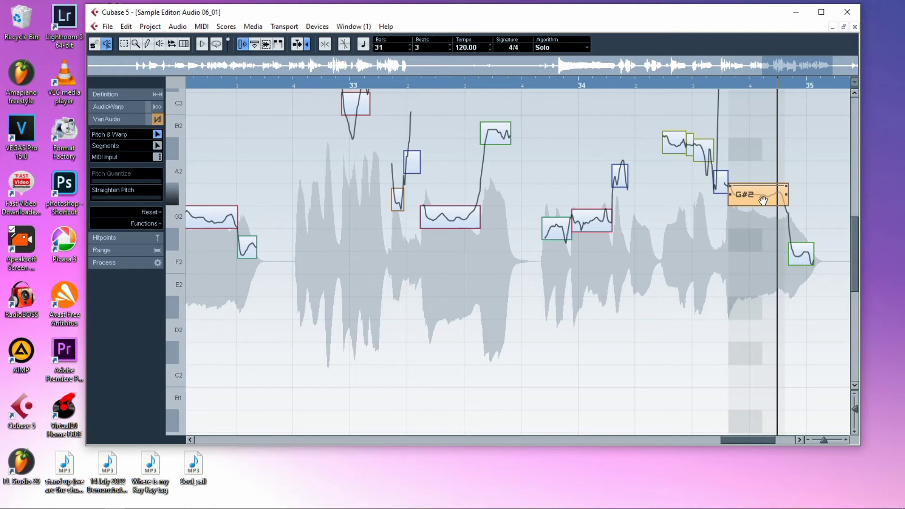
{"action": "left_click_drag", "start_coordinate": [763, 200], "coordinate": [762, 224]}
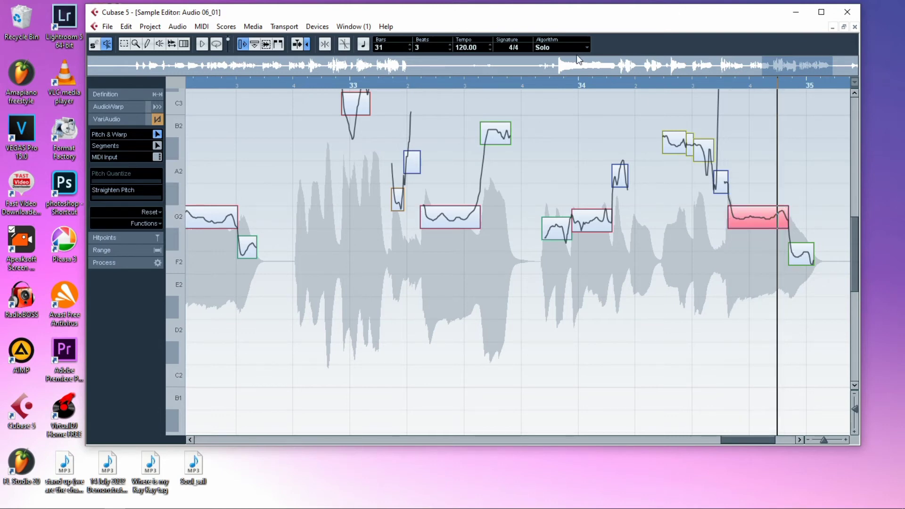
{"action": "left_click", "coordinate": [579, 85]}
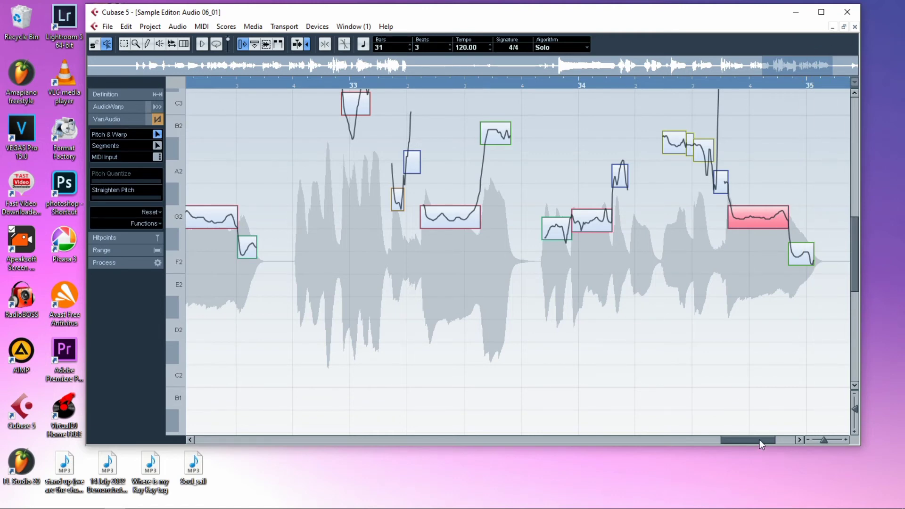
Step: Zoom out to show the phrase from bar 19 to bar 36
{"action": "left_click_drag", "start_coordinate": [759, 440], "coordinate": [728, 440]}
{"action": "left_click_drag", "start_coordinate": [827, 440], "coordinate": [822, 439]}
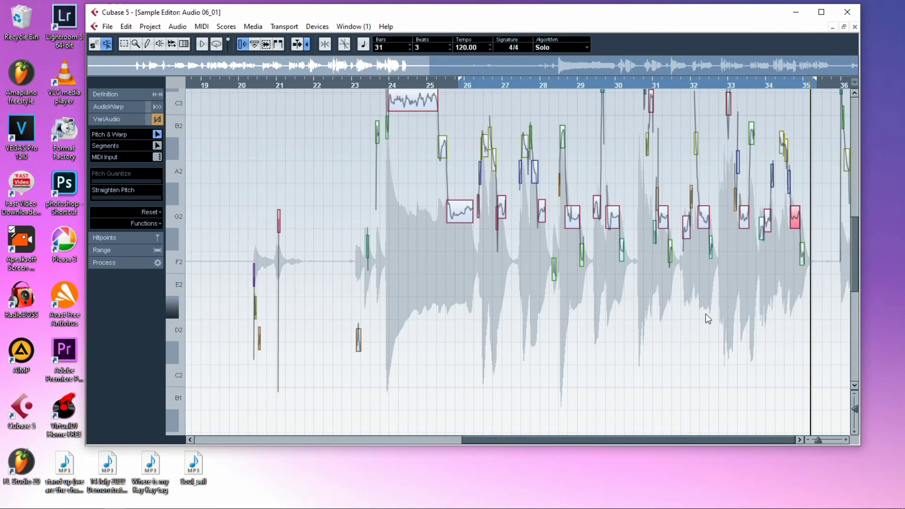
{"action": "scroll", "coordinate": [700, 318], "scroll_direction": "up", "scroll_amount": 3}
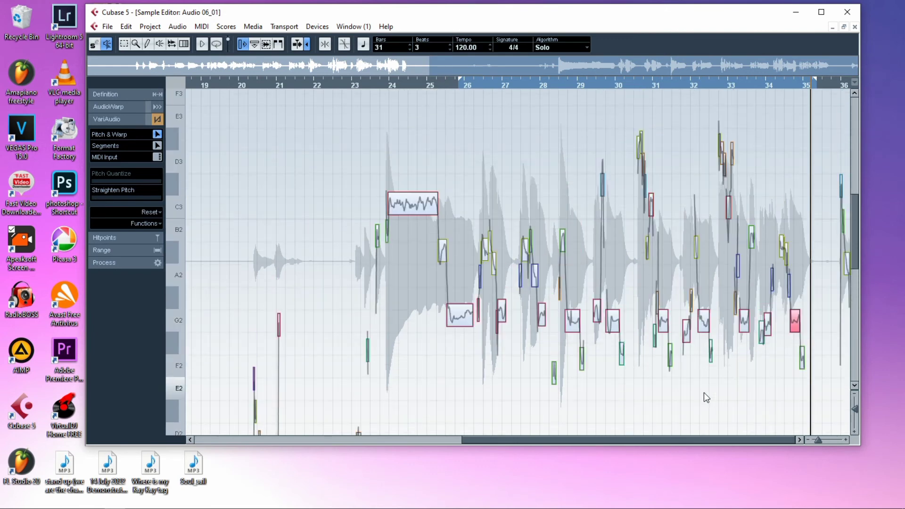
Step: Close and reopen Audio 06_01 in the Sample Editor, viewing Definition and AudioWarp before VariAudio
{"action": "left_click", "coordinate": [854, 27]}
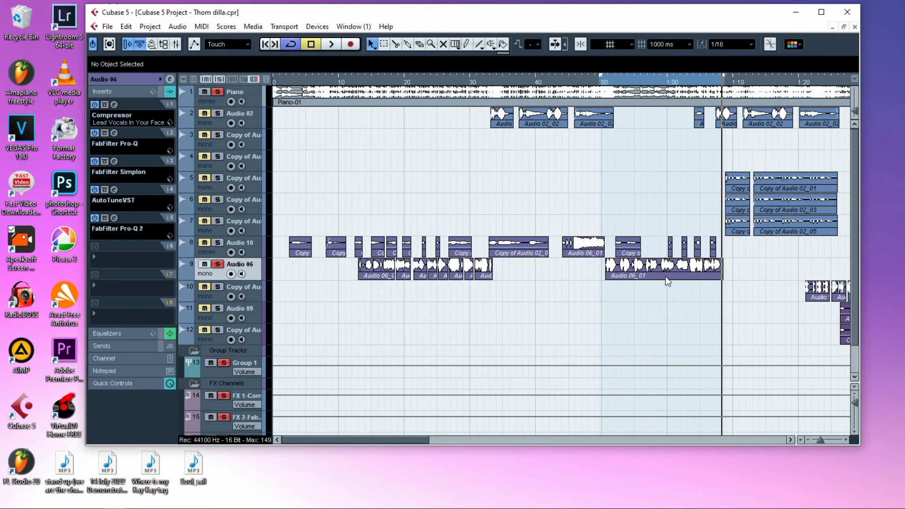
{"action": "double_click", "coordinate": [651, 268]}
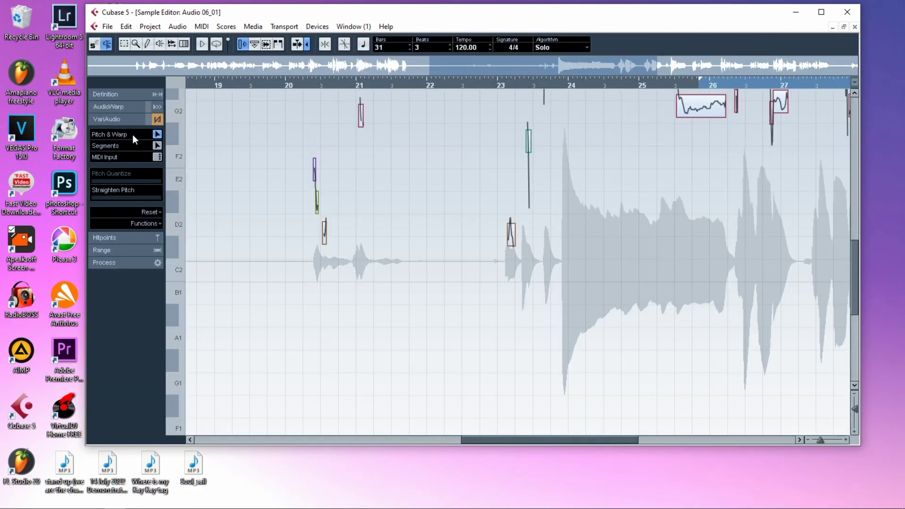
{"action": "left_click", "coordinate": [115, 96]}
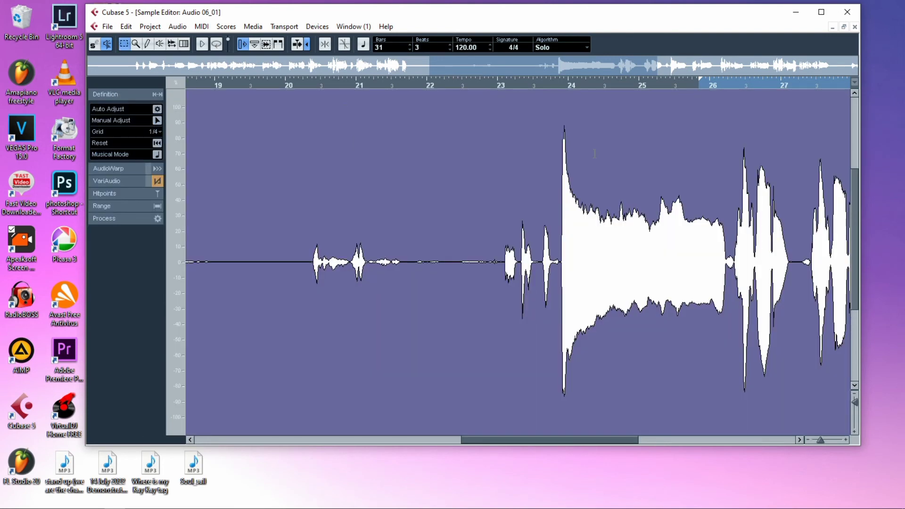
{"action": "left_click", "coordinate": [106, 170]}
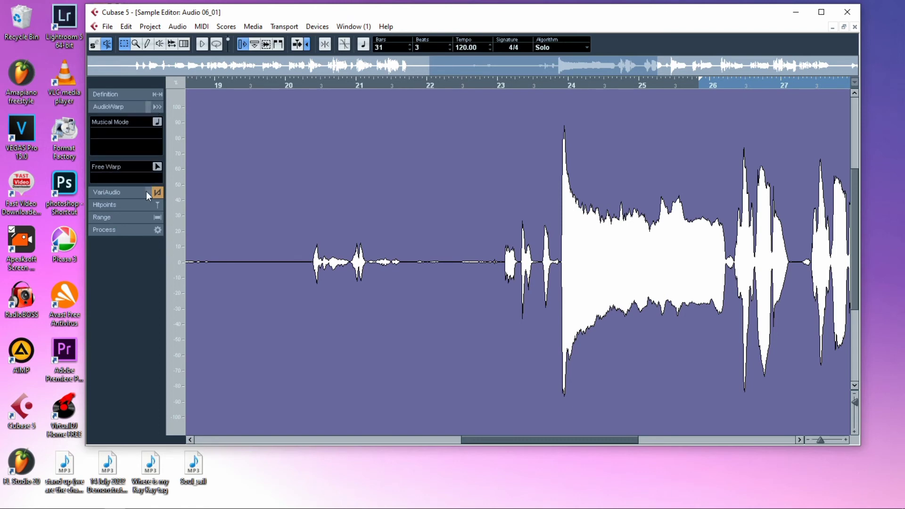
{"action": "left_click", "coordinate": [106, 192]}
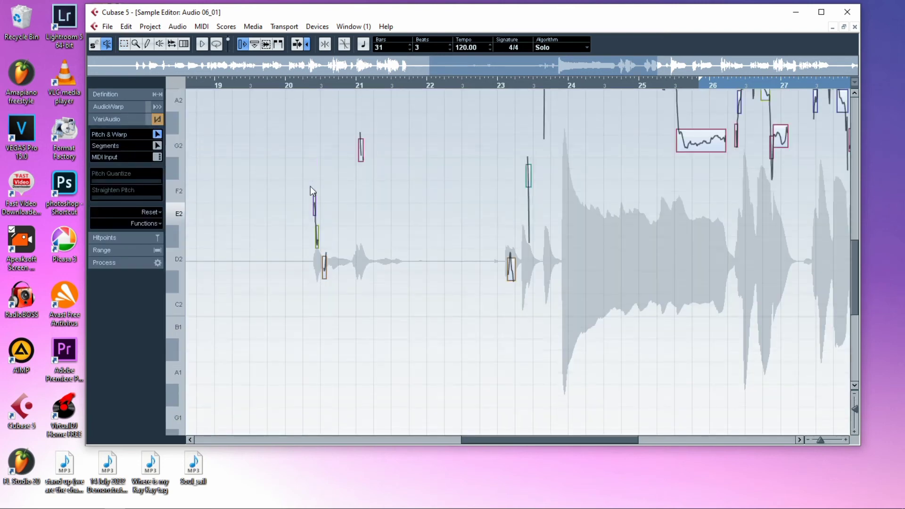
Step: Try shifting the long C3 note at bar 24, then undo so it keeps C3
{"action": "scroll", "coordinate": [472, 188], "scroll_direction": "up", "scroll_amount": 3}
{"action": "left_click_drag", "start_coordinate": [617, 104], "coordinate": [590, 202]}
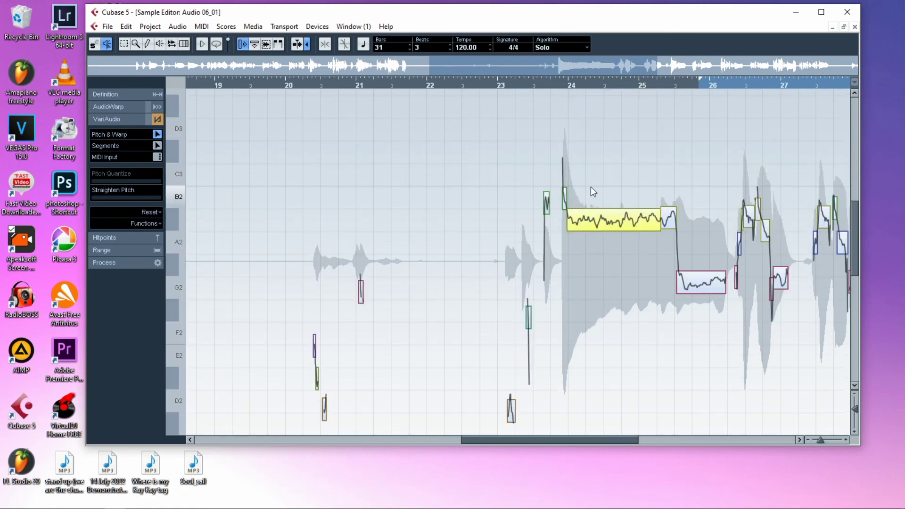
{"action": "key", "text": "ctrl+z"}
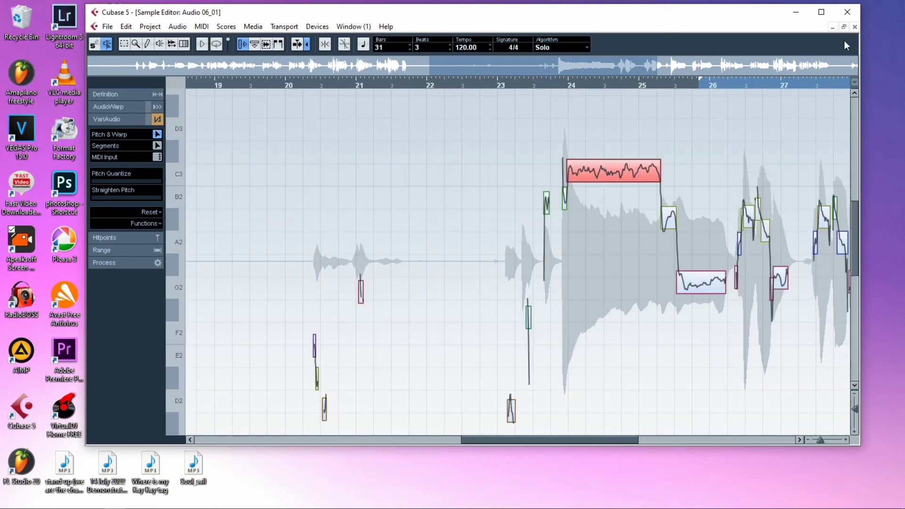
{"action": "left_click", "coordinate": [855, 27]}
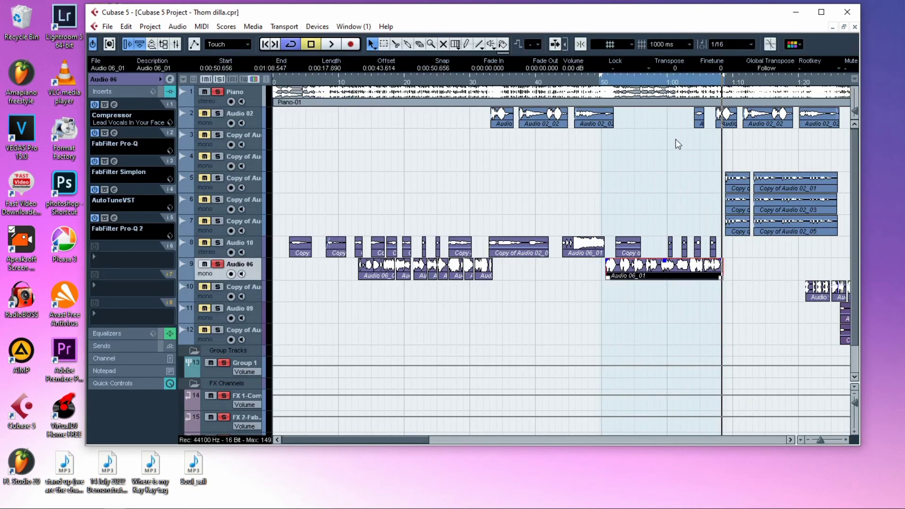
{"action": "left_click", "coordinate": [603, 83]}
{"action": "key", "text": "space"}
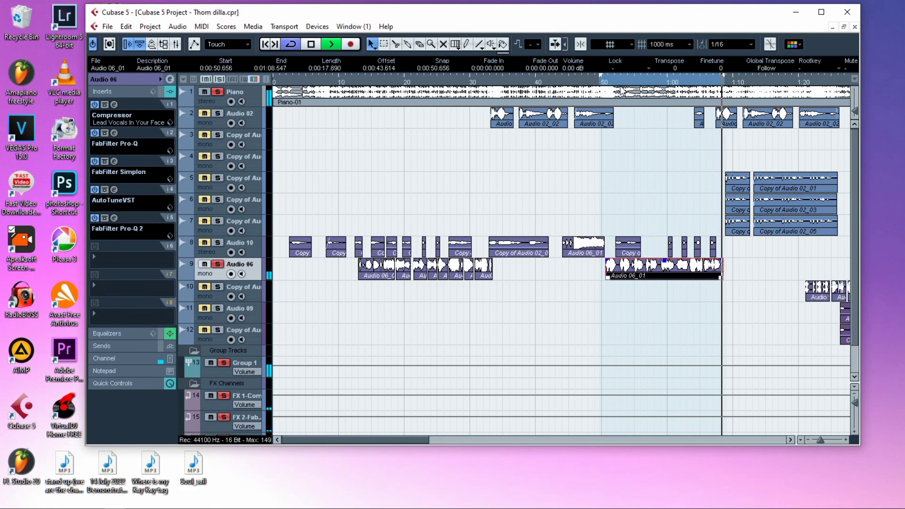
{"action": "key", "text": "space"}
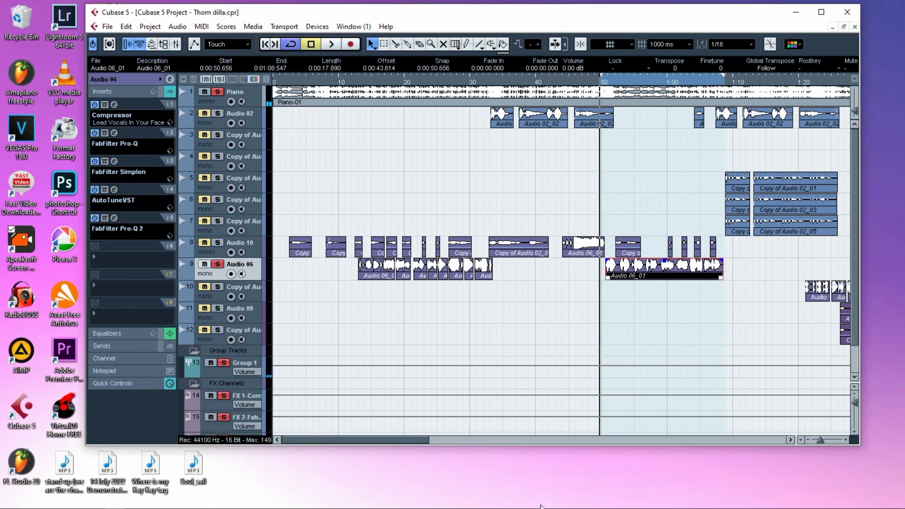